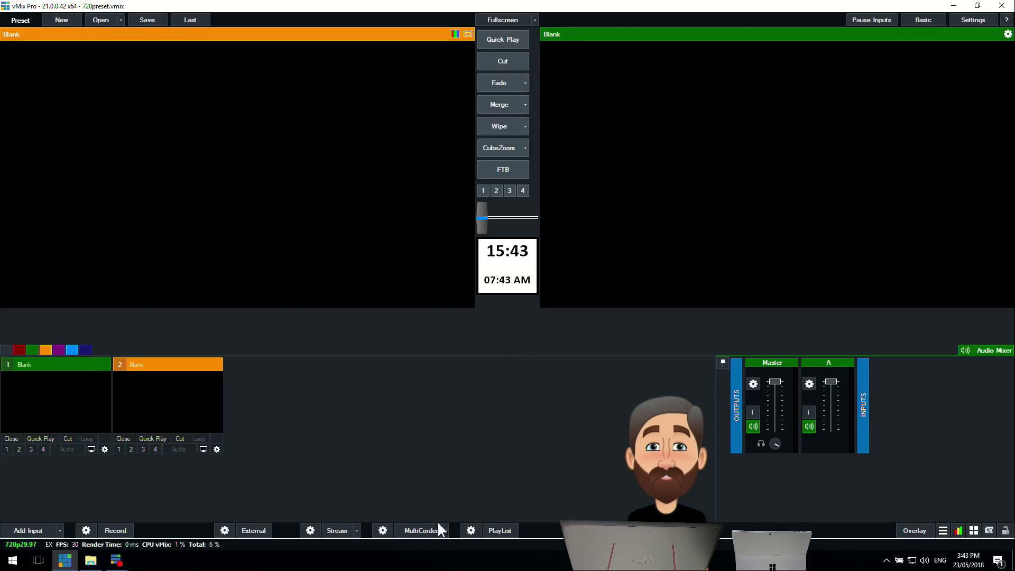
- Open Streaming Settings to show the Facebook destination and H264 720p 2.5mbps quality
left_click(311, 530)
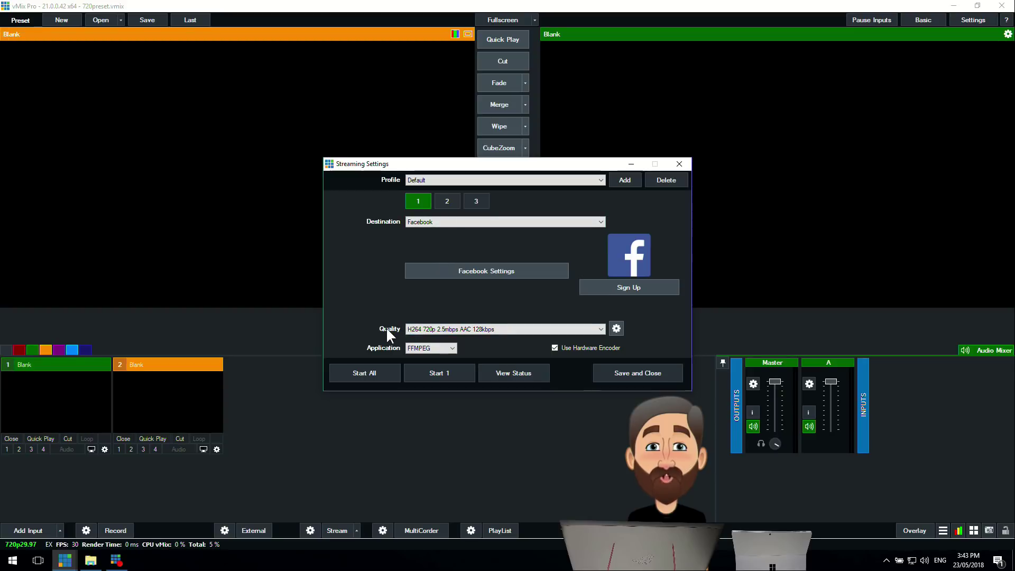
- Choose the Facebook H264 720p 2.5mbps AAC 128kbps quality preset and view its 1280x720 encoding details
left_click(458, 327)
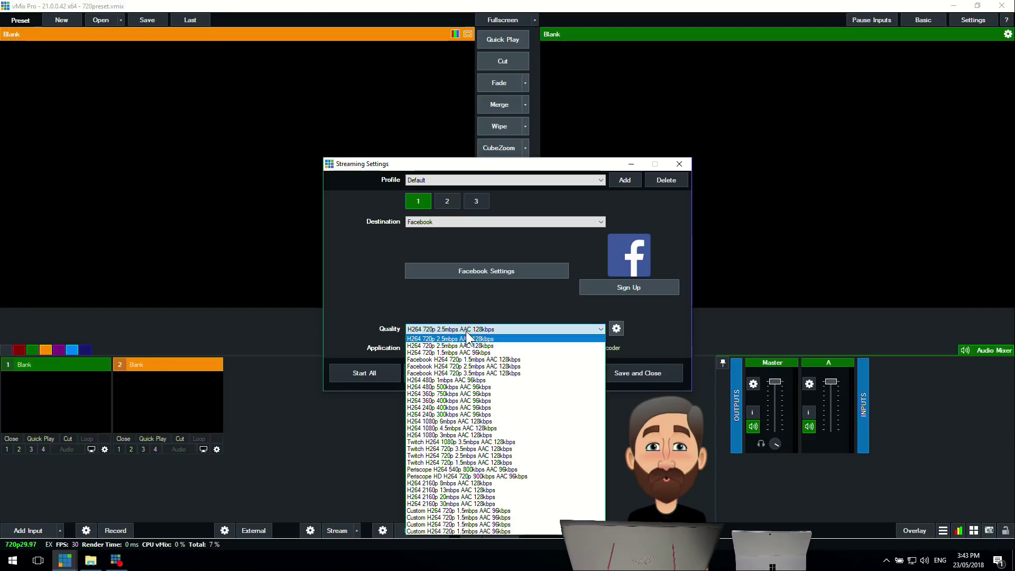
left_click(466, 367)
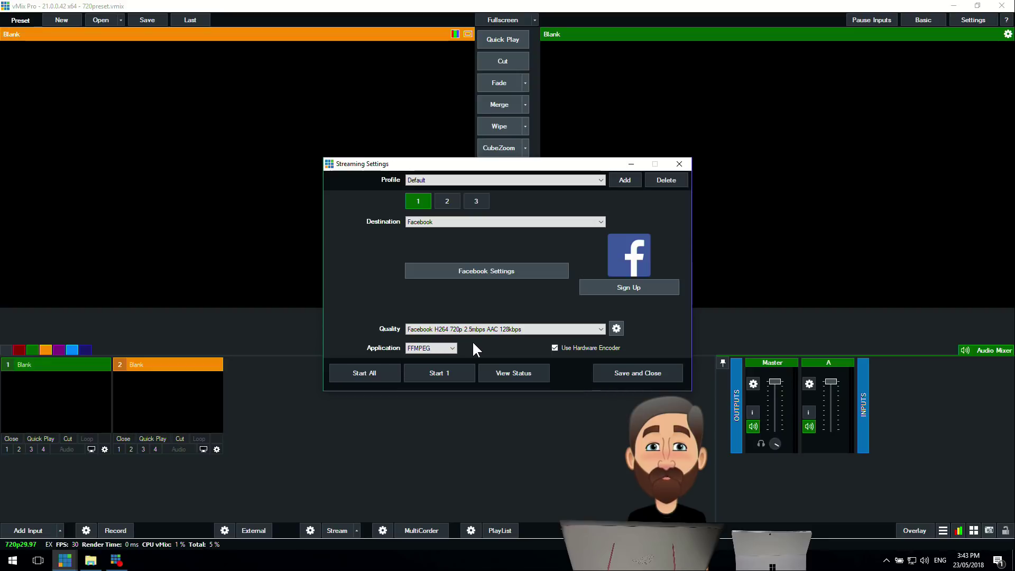
left_click(621, 332)
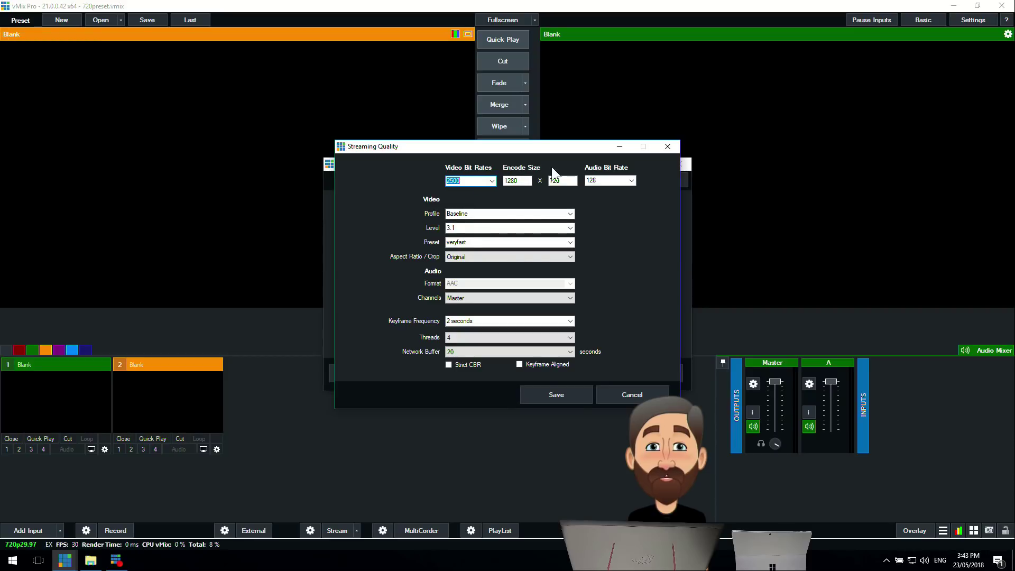
left_click(667, 147)
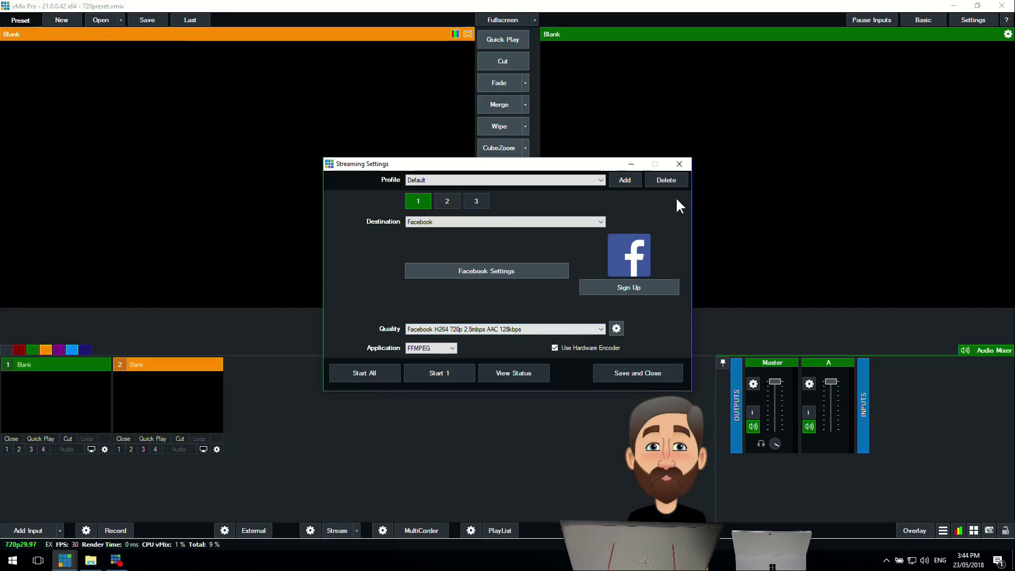
- Close Streaming Settings and keep the recording bit rate at 25 Mbps in Recording Setup
left_click(679, 164)
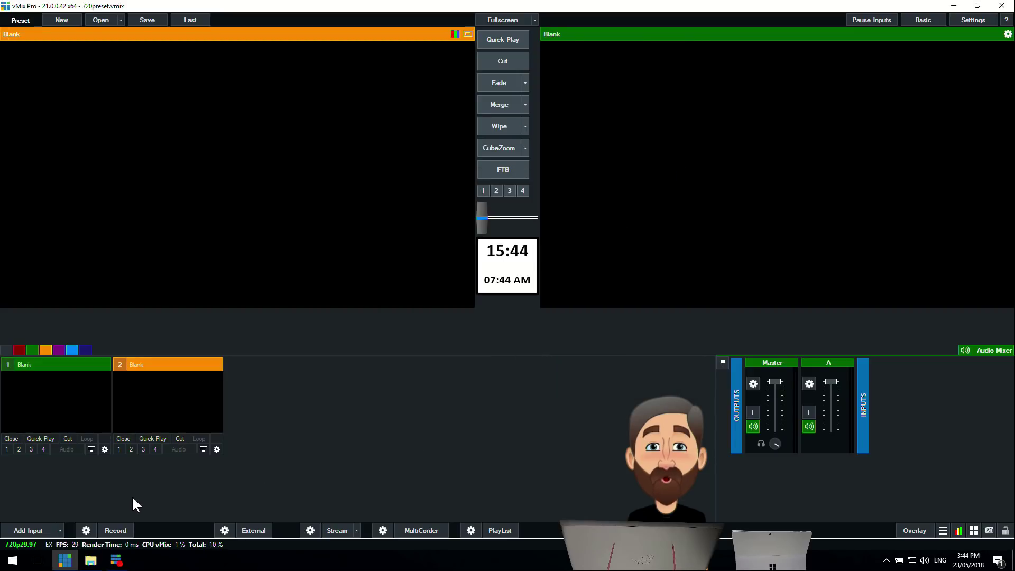
left_click(85, 529)
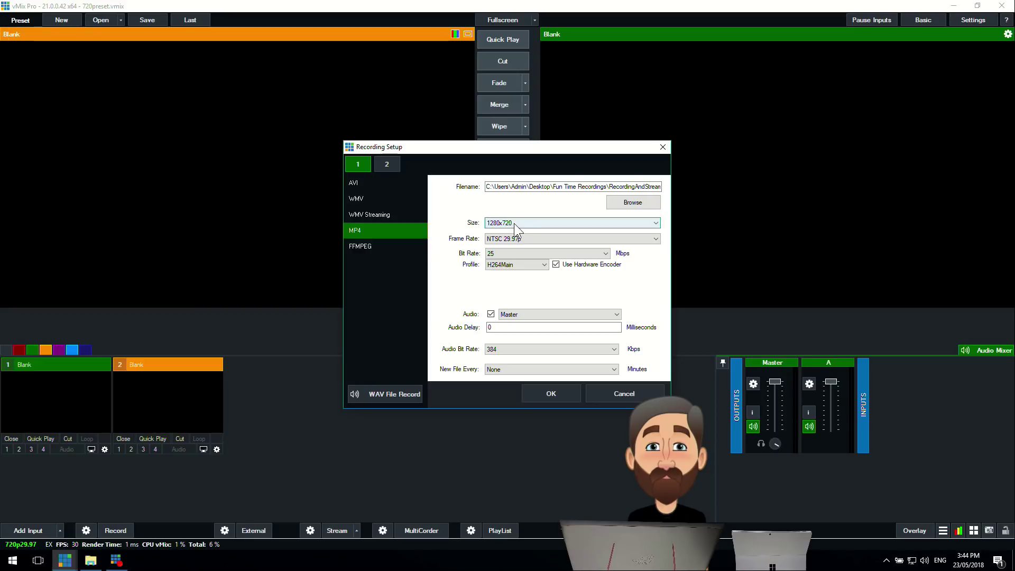
left_click(506, 254)
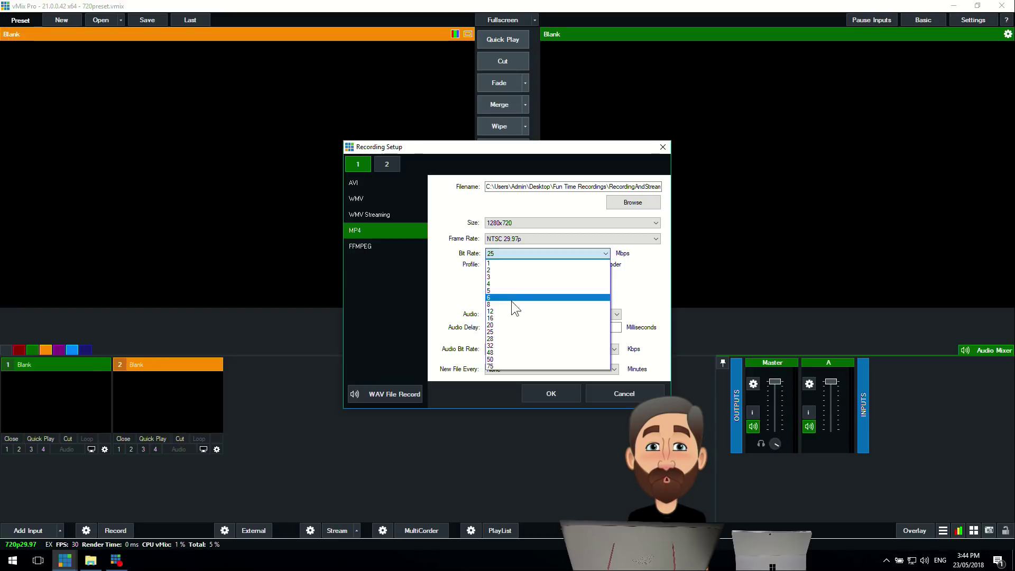
left_click(518, 331)
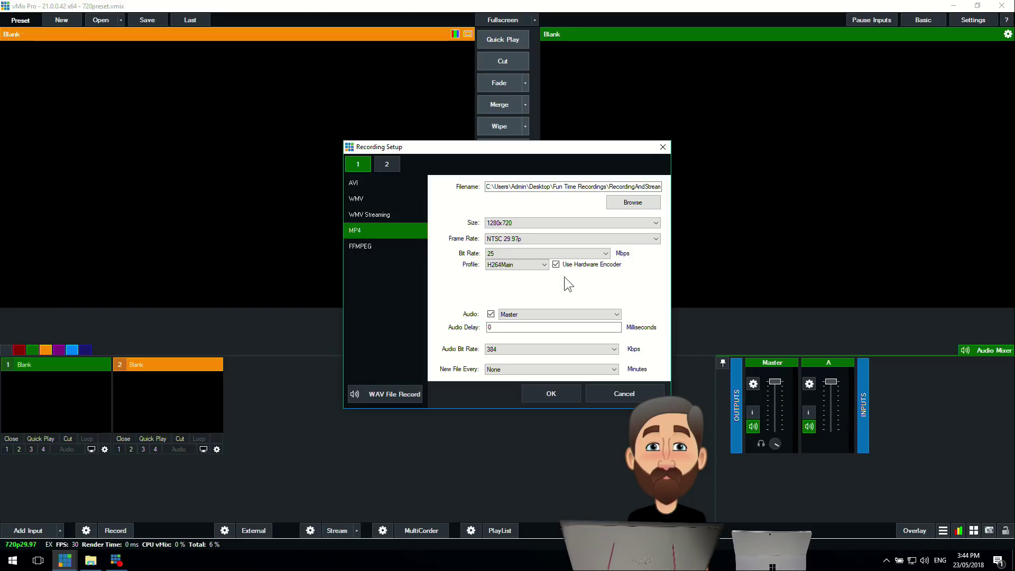
left_click(377, 246)
- Browse the MP4, WMV Streaming, WMV, AVI and FFMPEG formats, return to MP4, and cancel
left_click(380, 229)
left_click(389, 214)
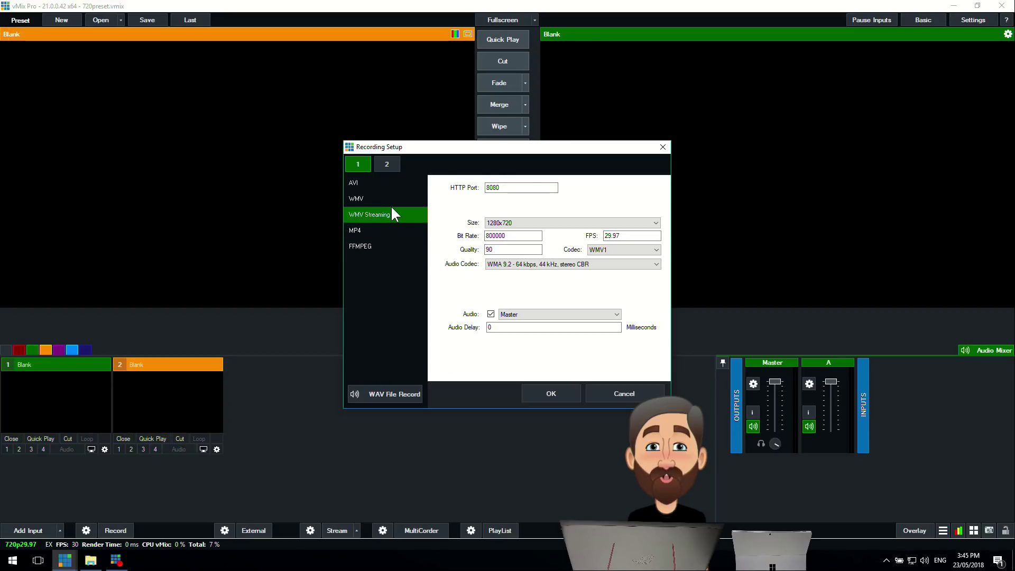
left_click(392, 196)
left_click(392, 184)
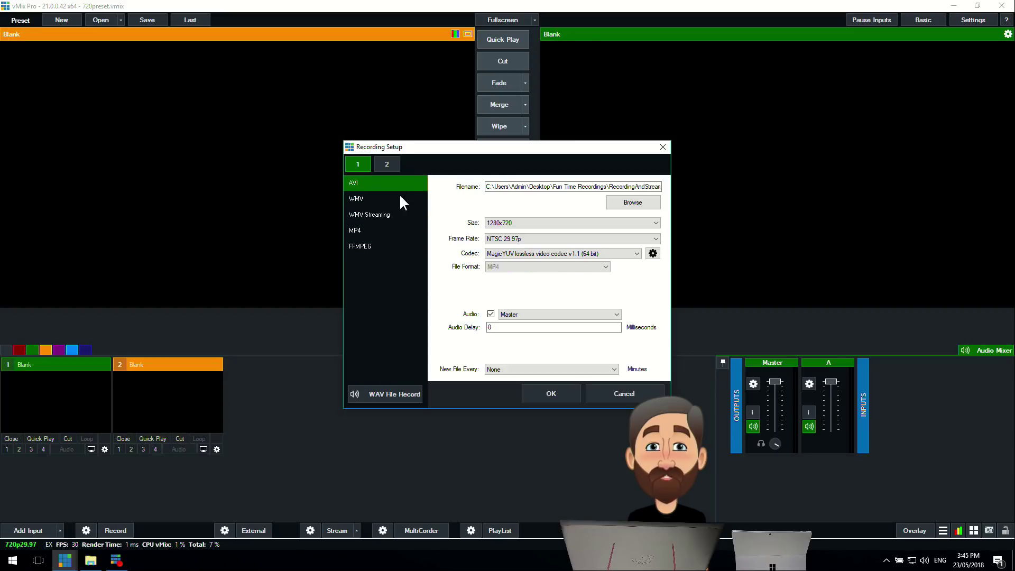
left_click(390, 246)
left_click(389, 232)
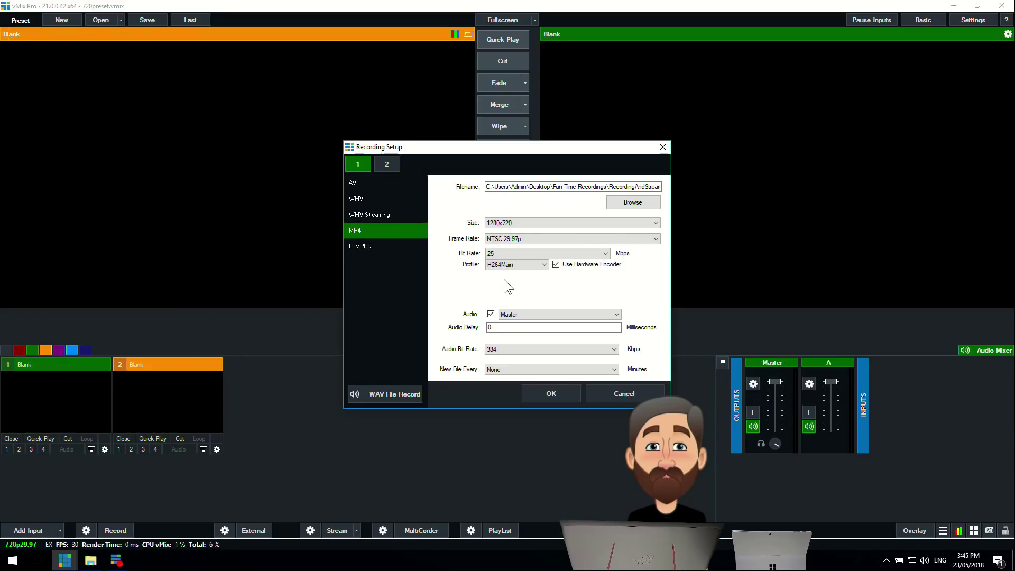
left_click(613, 395)
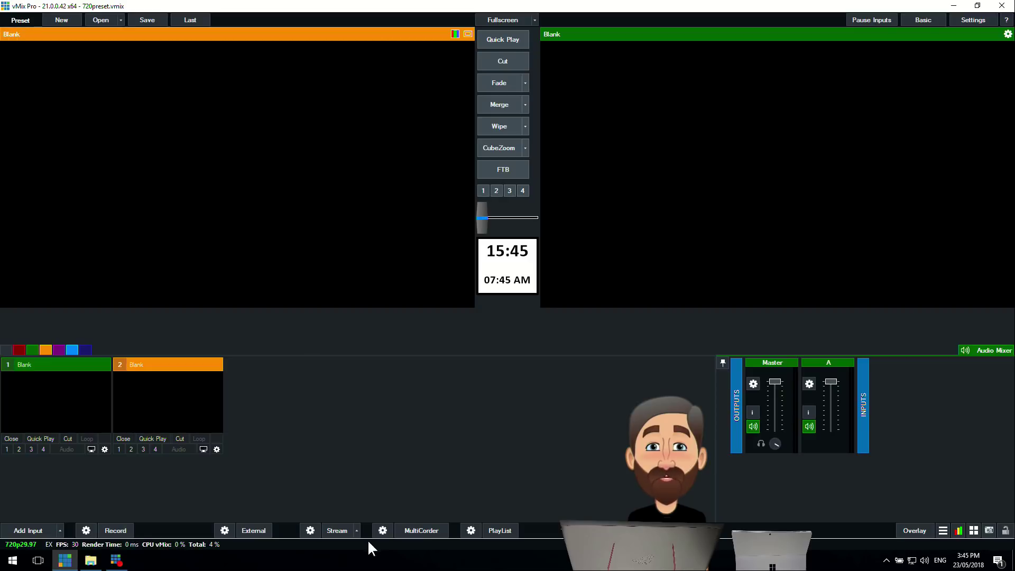
left_click(311, 530)
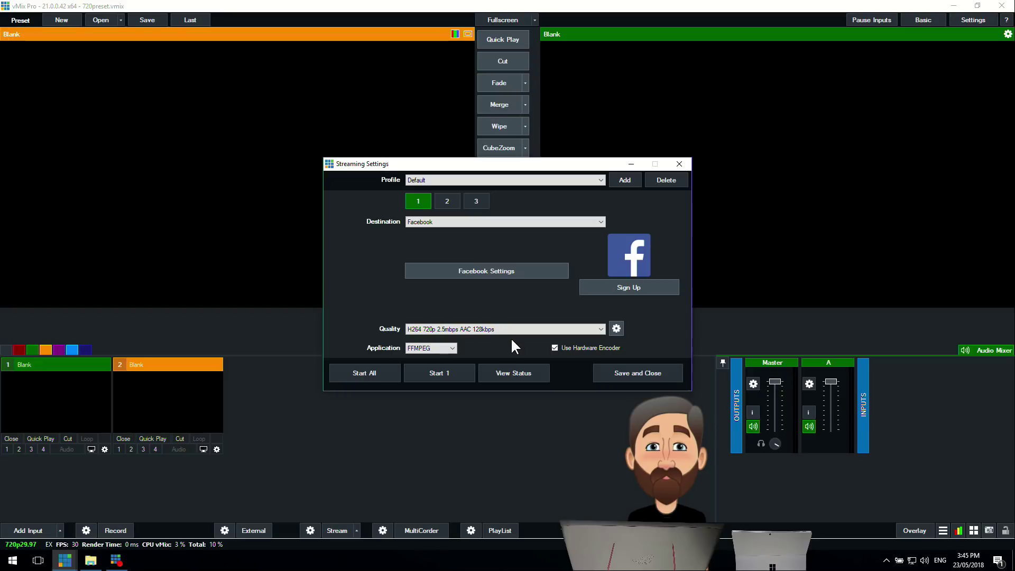
left_click(679, 163)
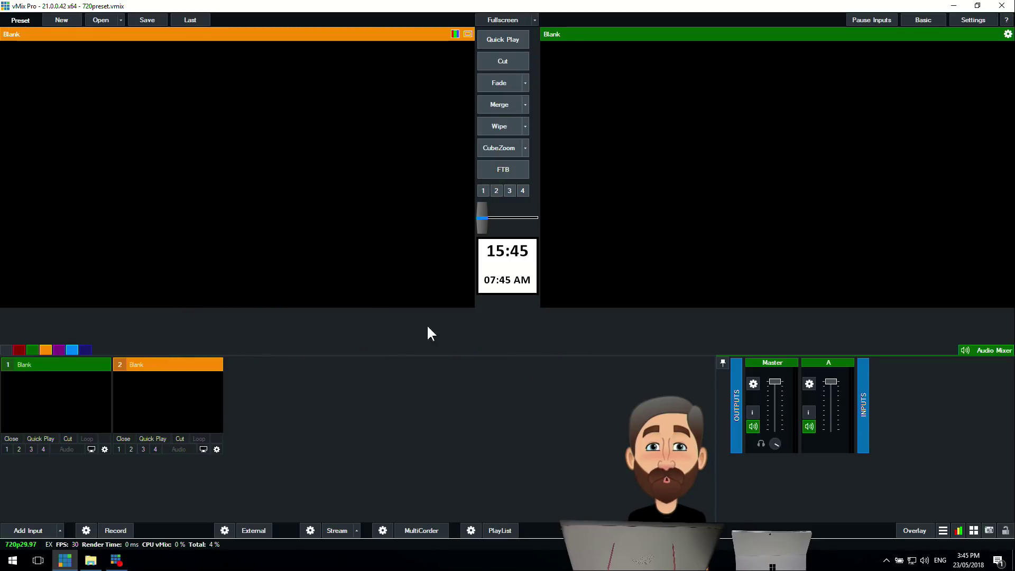
left_click(79, 20)
- Create a new HD 1080 29.97p preset and open its Streaming Settings
left_click(410, 273)
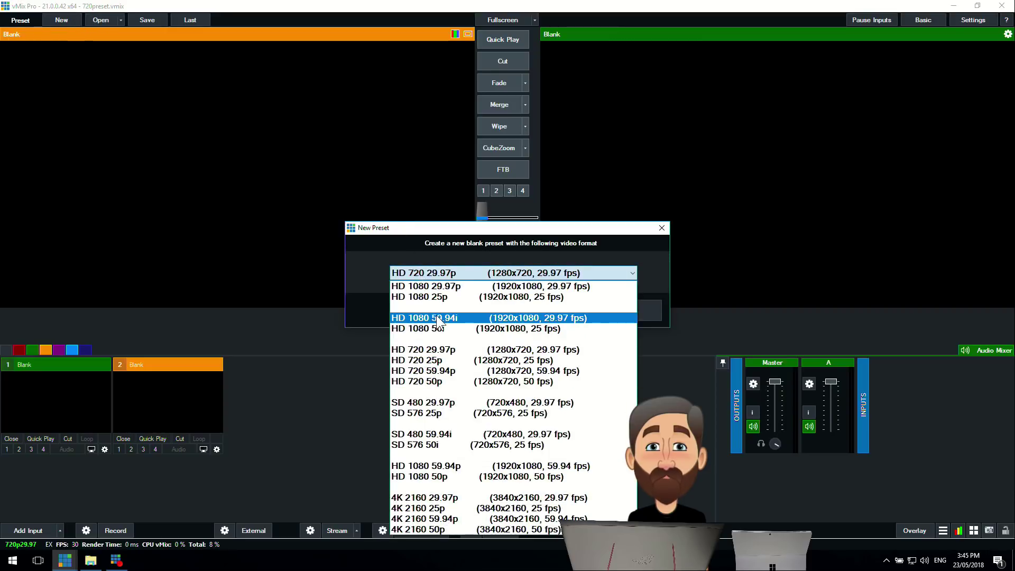
left_click(437, 286)
left_click(534, 308)
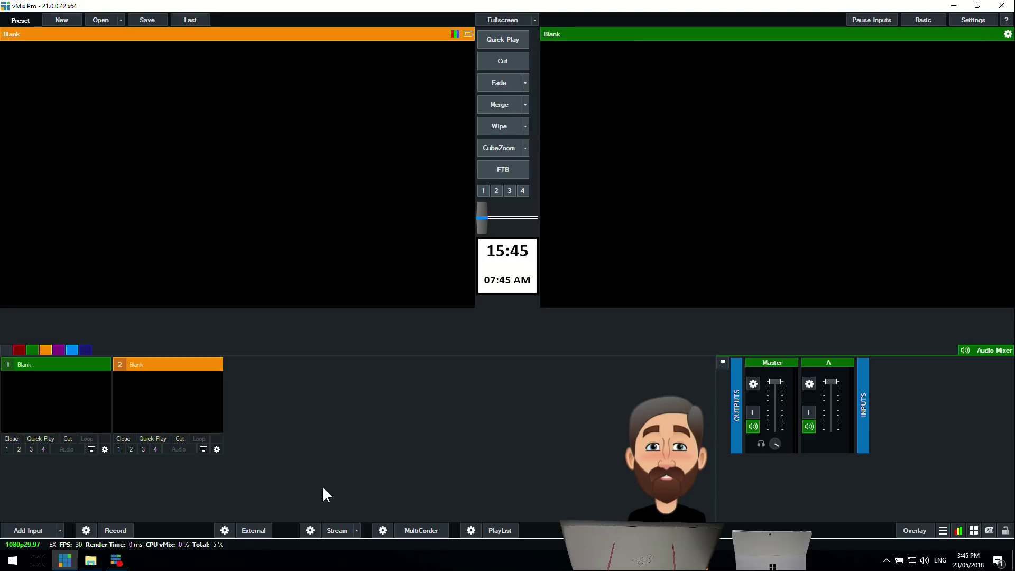
left_click(310, 528)
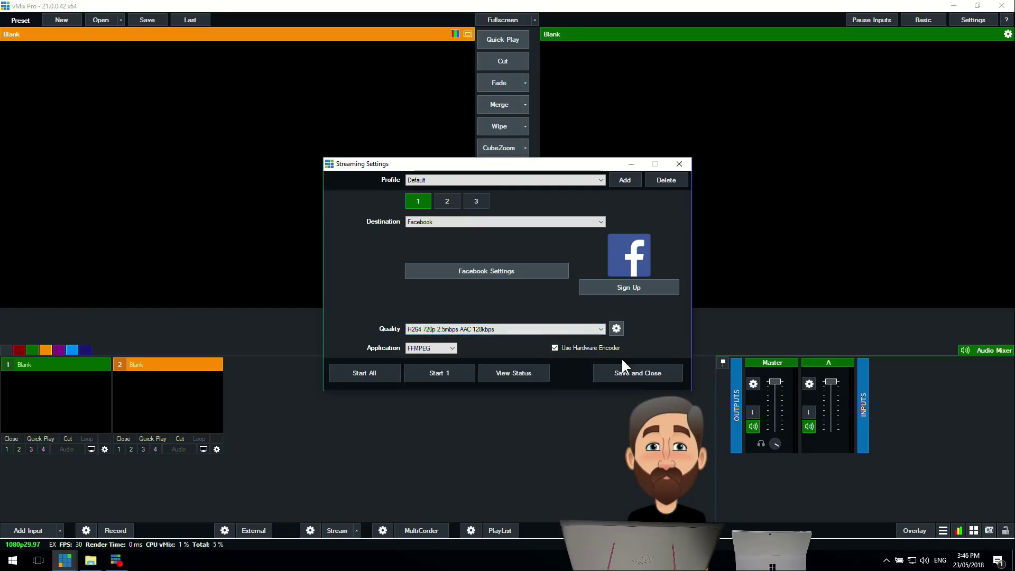
- Close Streaming Settings and open Recording Setup showing 1920x1080 MP4 at 25 Mbps
left_click(679, 164)
left_click(87, 530)
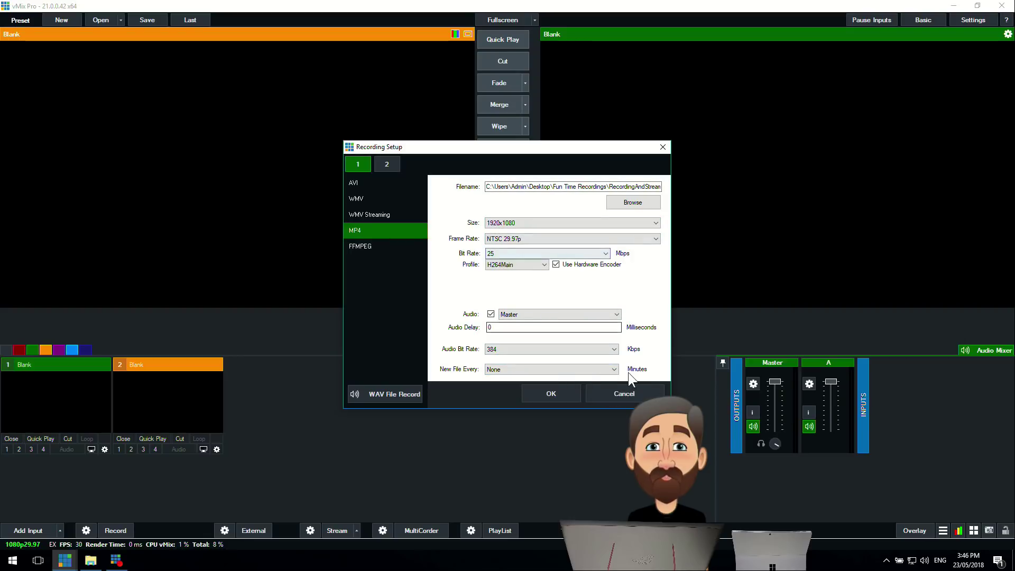
- Cancel Recording Setup, then open and close Streaming Settings again
left_click(630, 391)
left_click(314, 529)
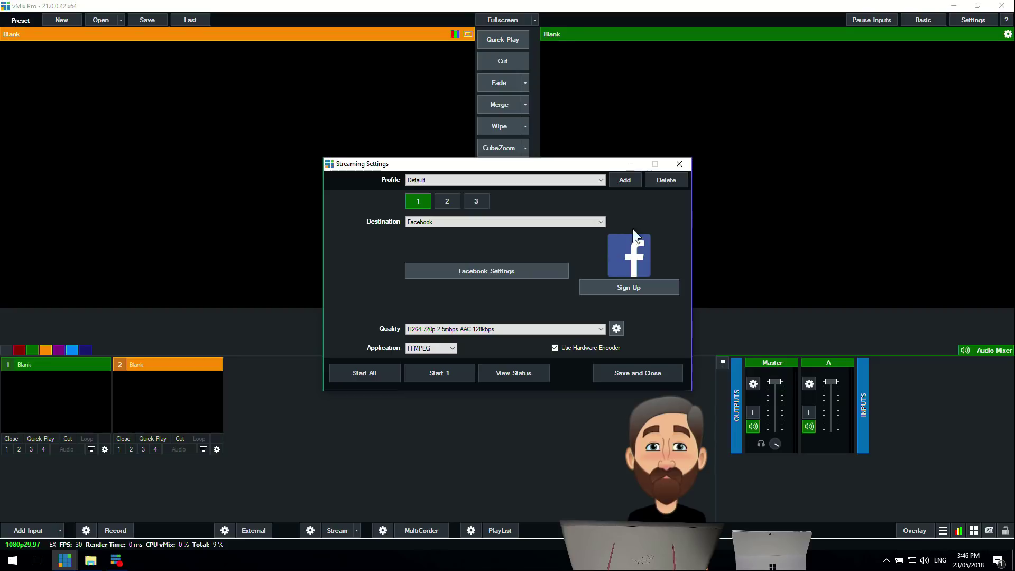
left_click(679, 164)
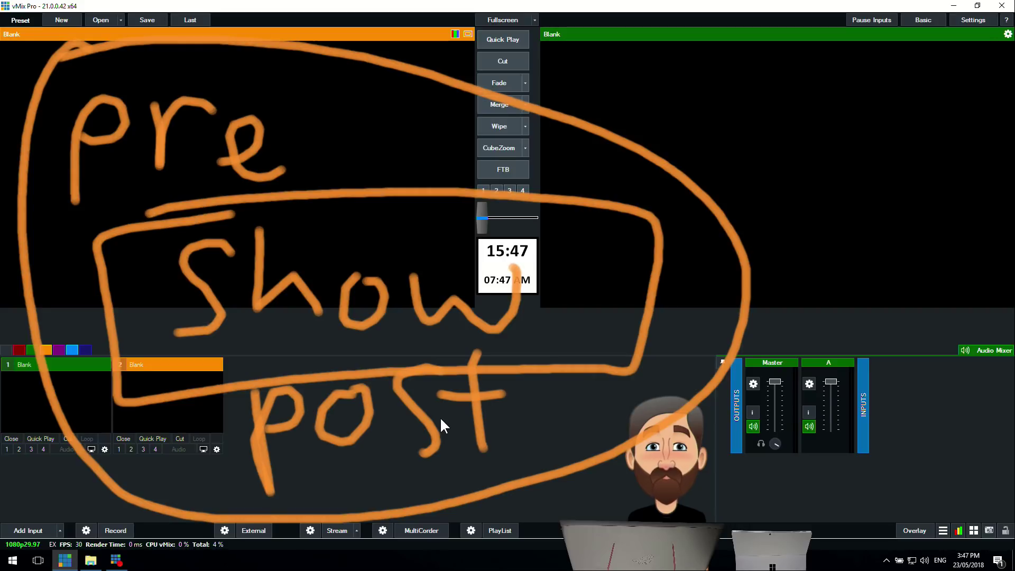
key("Escape")
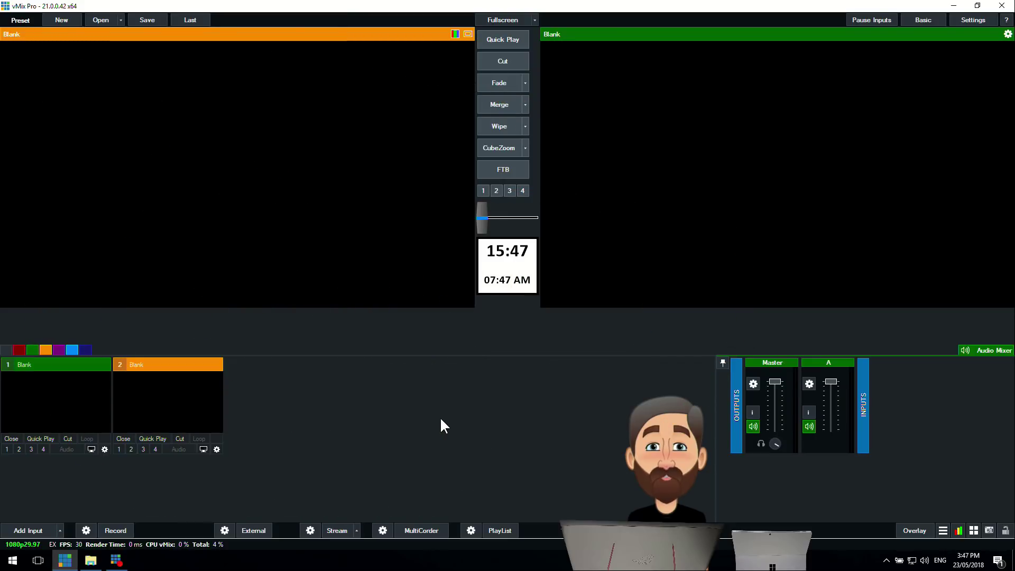